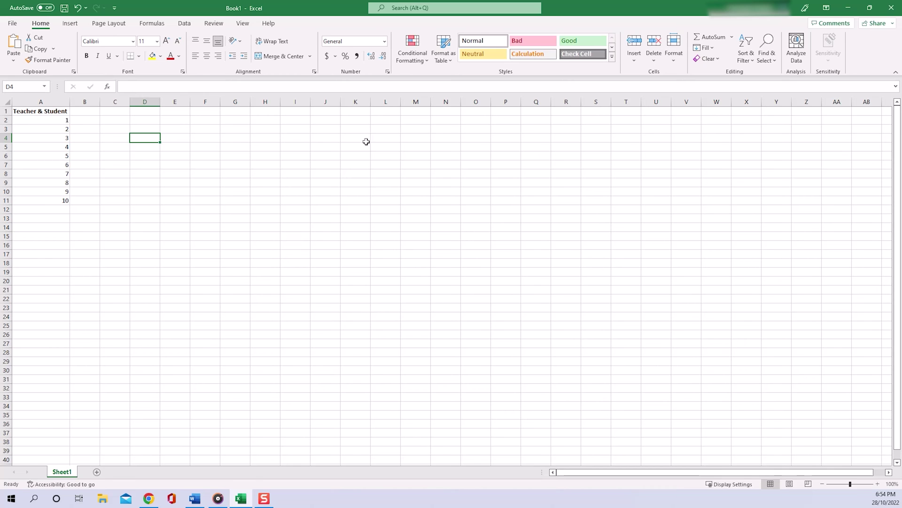
Close the Teacher & Student workbook, cancelling once, then choose Don't Save to discard changes.
left_click(891, 11)
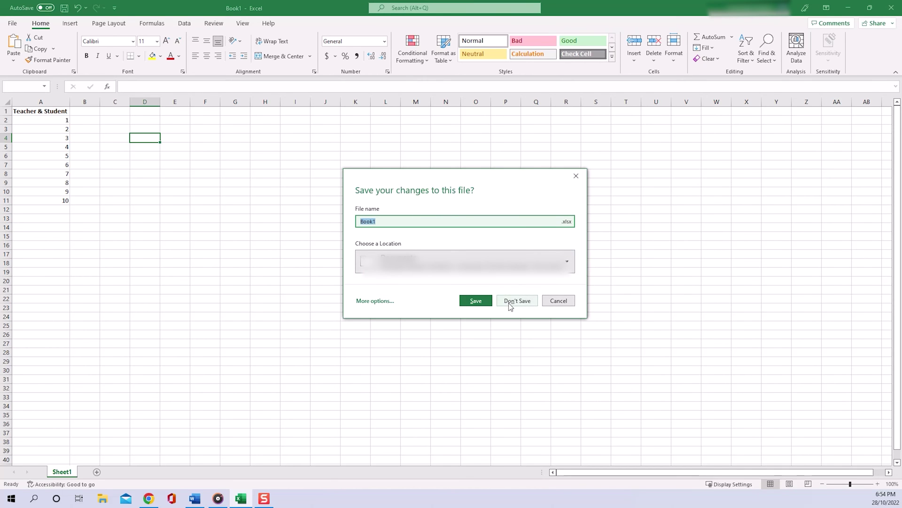
left_click(576, 176)
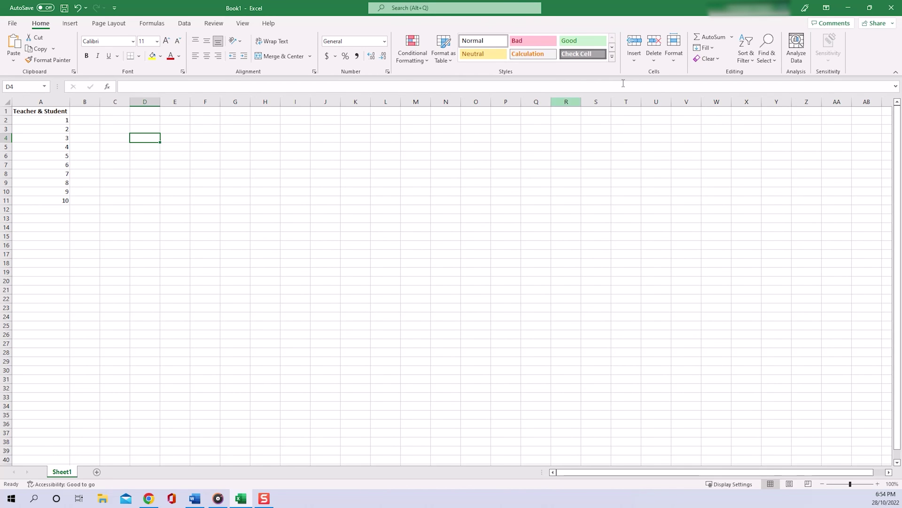
left_click(891, 11)
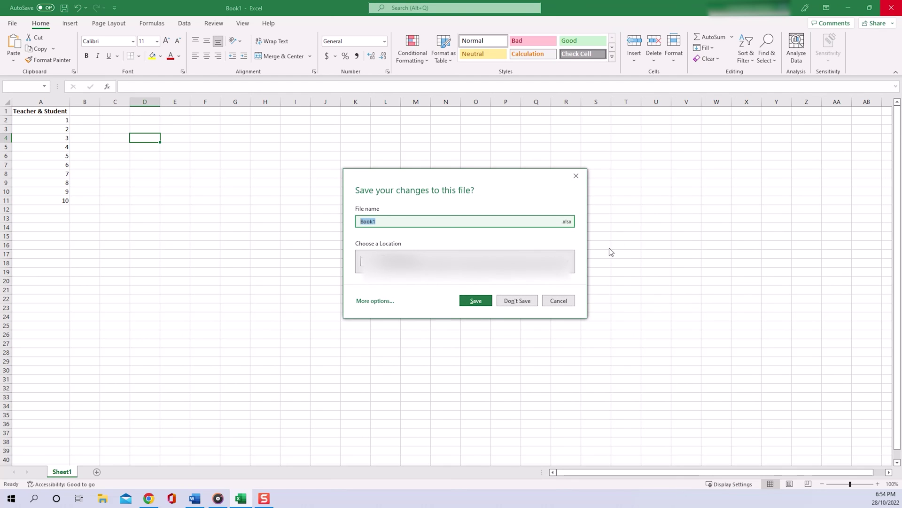
left_click(519, 300)
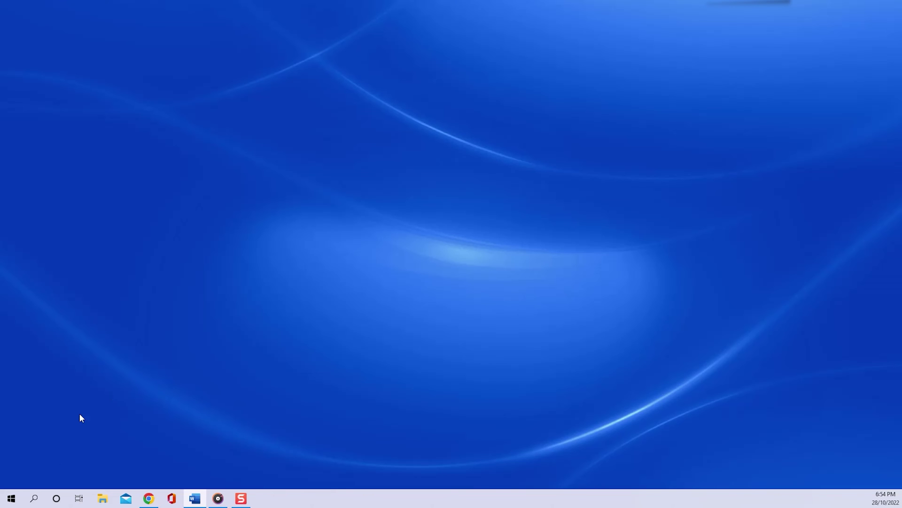
Relaunch Excel from Windows search's recent apps and create a new blank workbook, Book1.
left_click(40, 497)
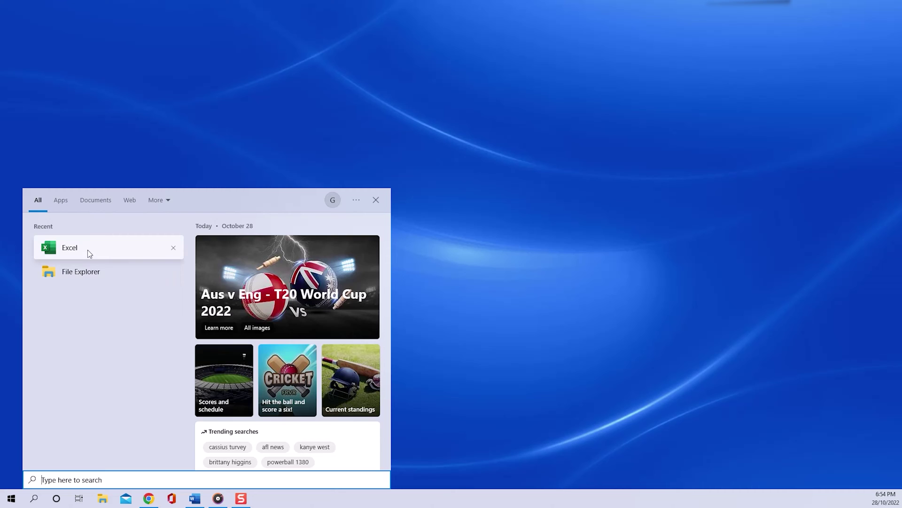
left_click(88, 249)
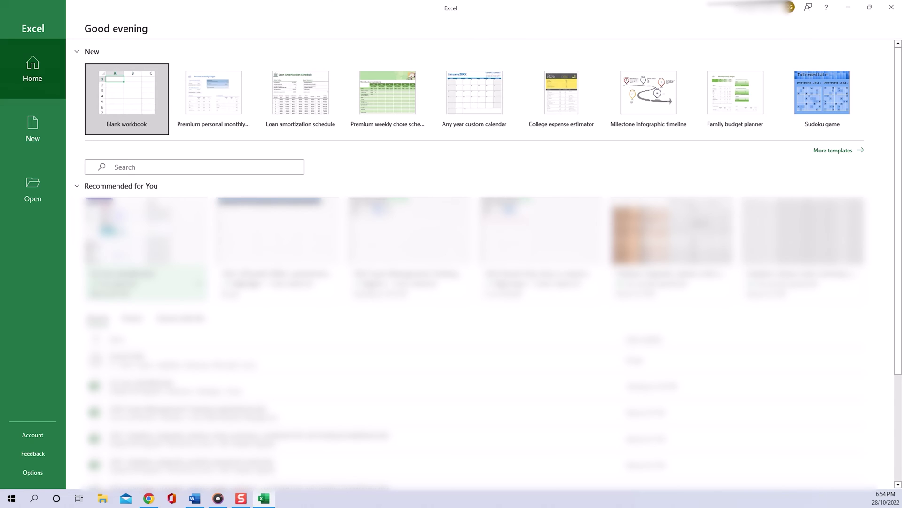
left_click(30, 208)
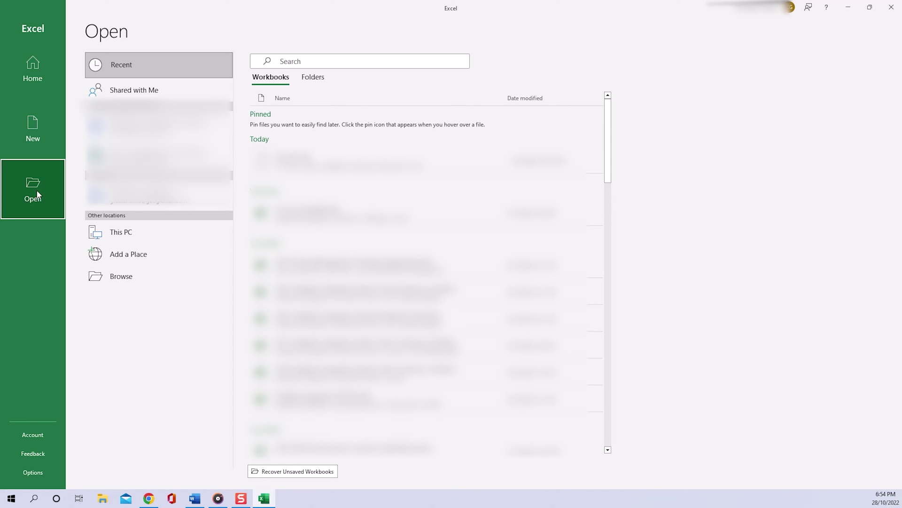
left_click(32, 129)
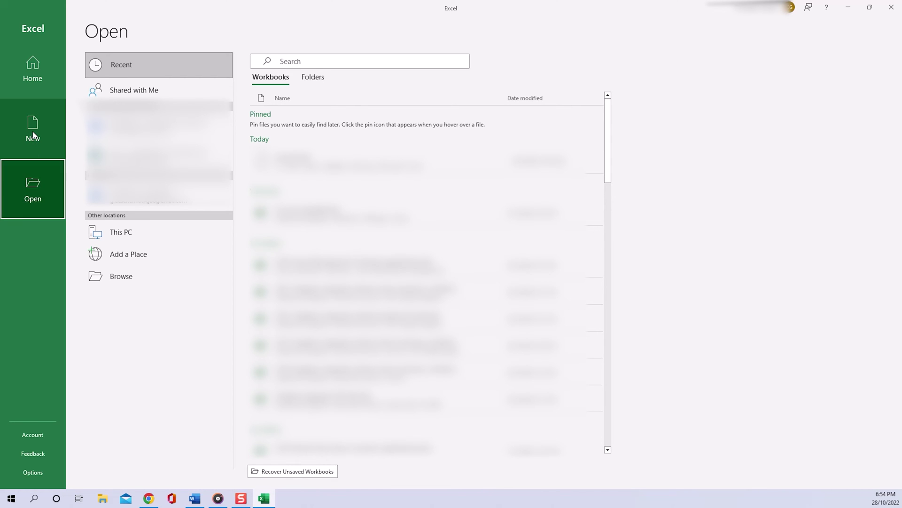
left_click(128, 107)
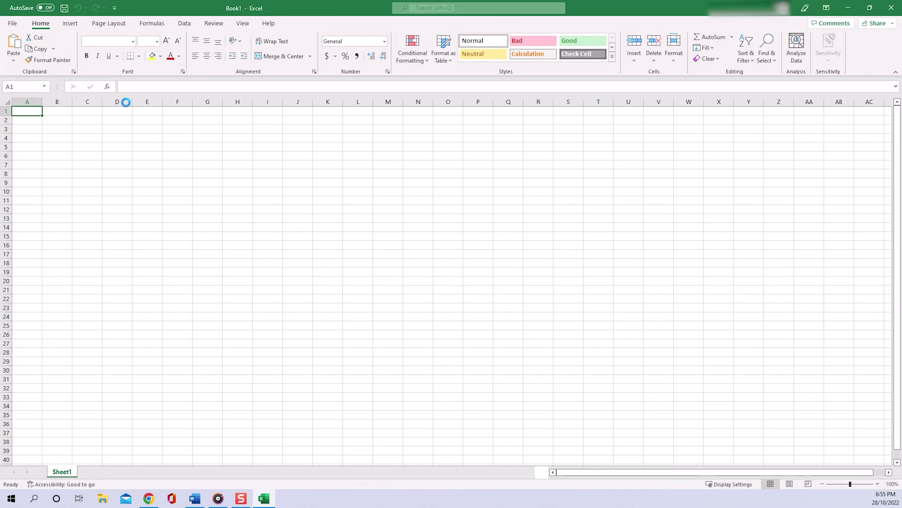
Show the File backstage Open page with its recent workbooks list.
left_click(13, 24)
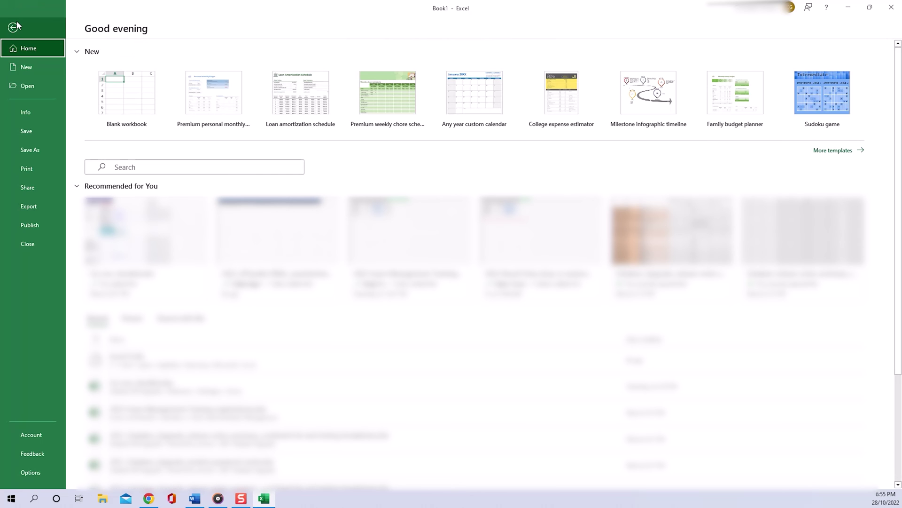
left_click(28, 84)
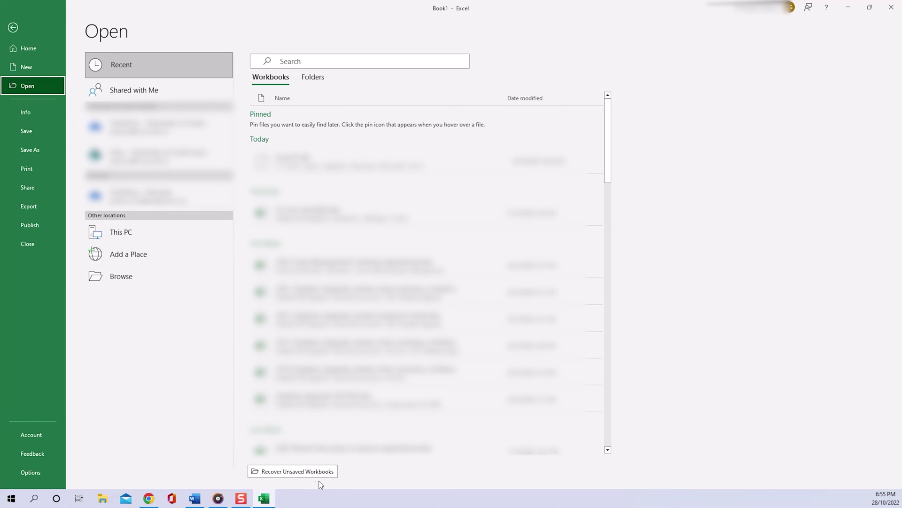
Recover Unsaved Workbooks and open the Book1 unsaved file from 6:53 PM.
left_click(295, 473)
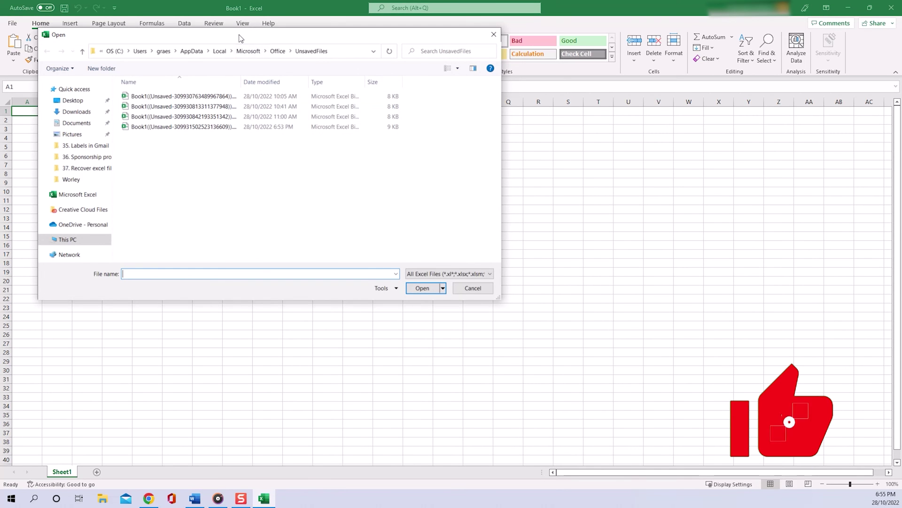
left_click_drag(238, 37, 276, 69)
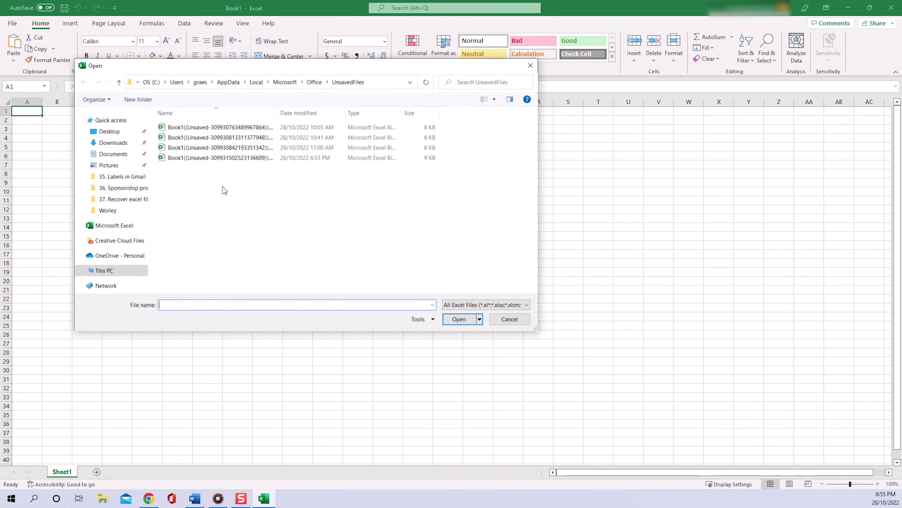
left_click(234, 160)
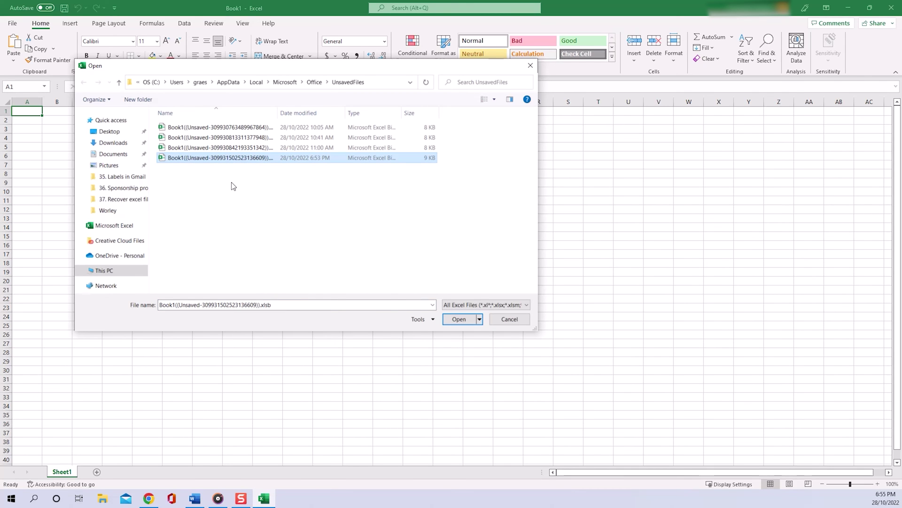
double_click(231, 158)
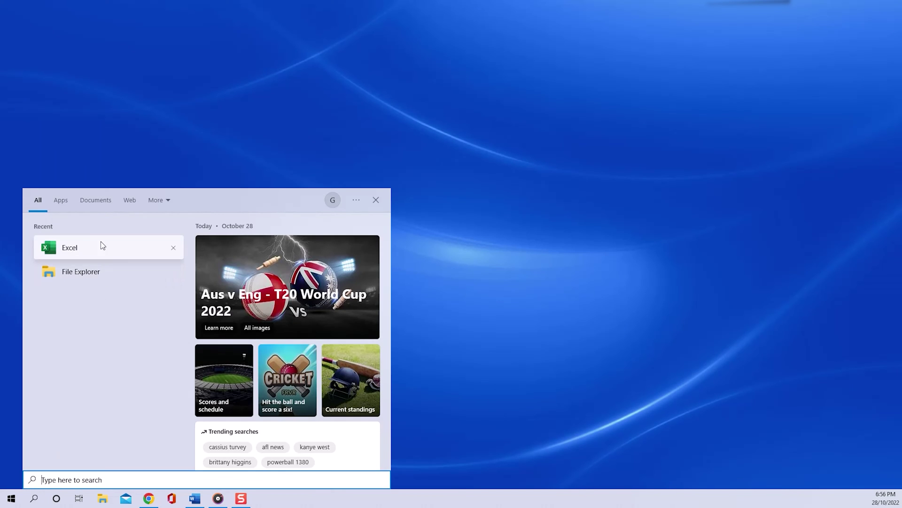
Relaunch Excel with a new blank workbook and open Excel Options from the File menu.
left_click(94, 242)
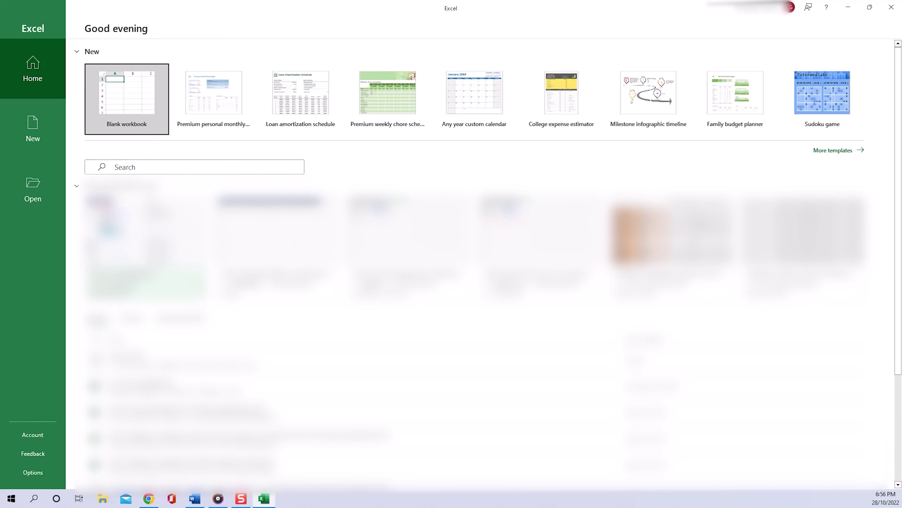
left_click(124, 91)
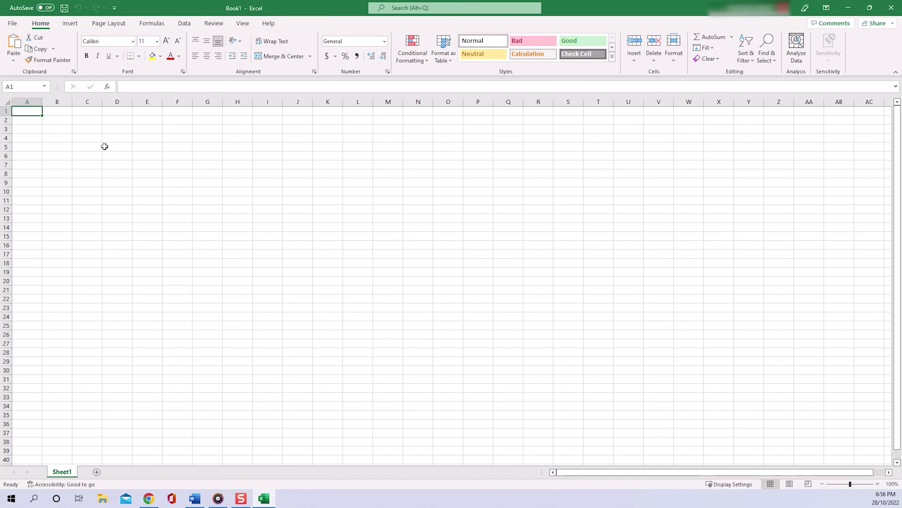
left_click(13, 23)
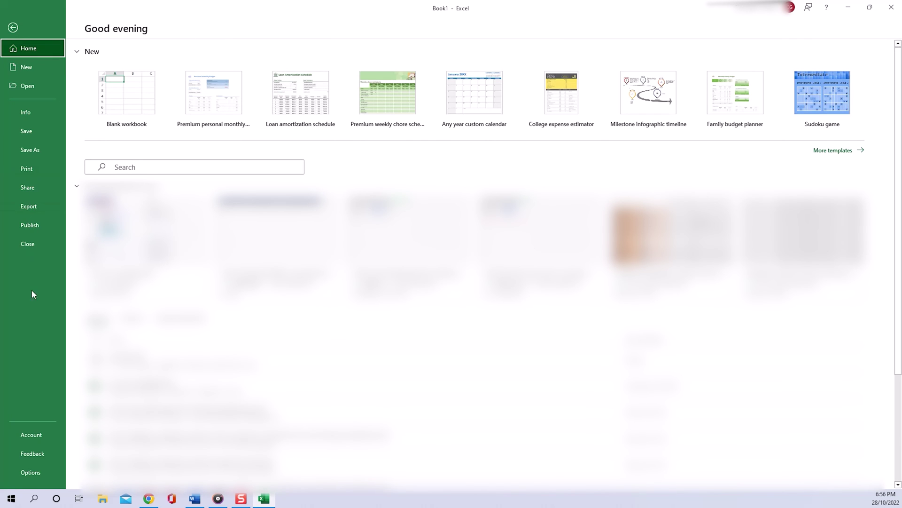
left_click(31, 472)
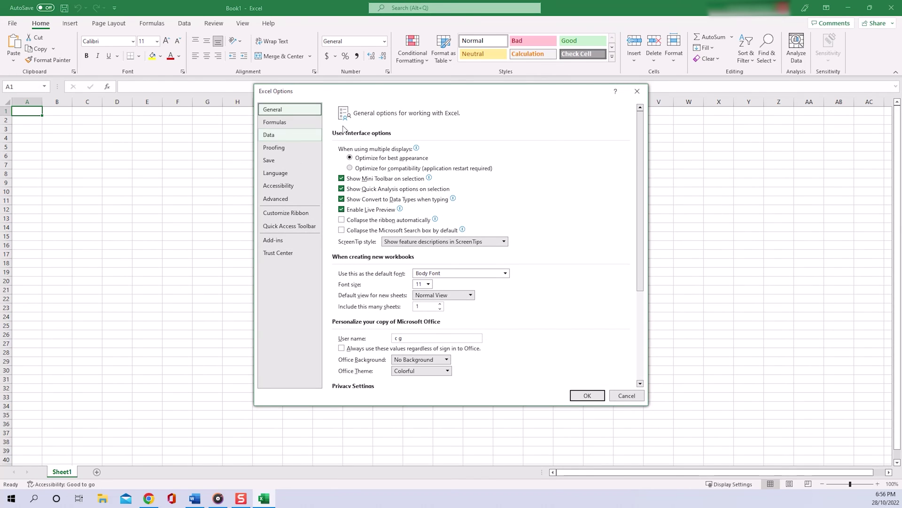
Show the Save settings and select the AutoRecover file location path to the UnsavedFiles folder.
left_click(256, 164)
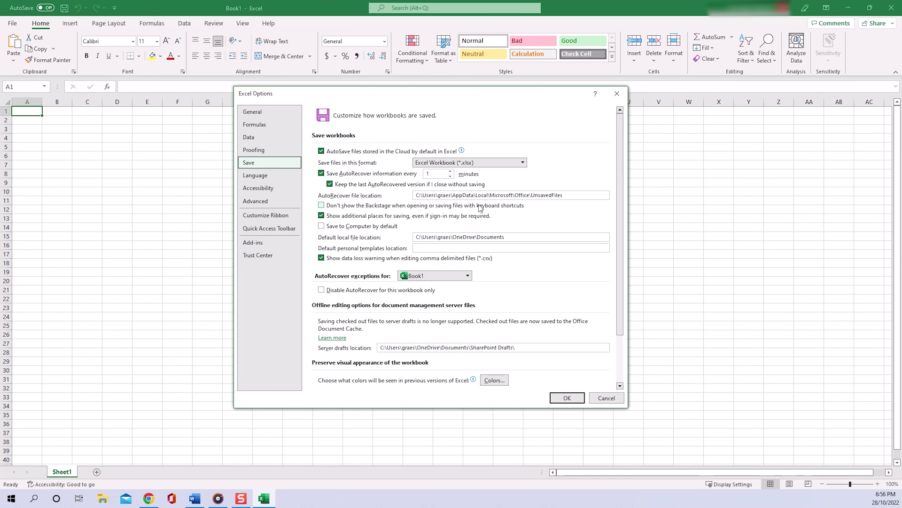
left_click_drag(570, 196, 415, 196)
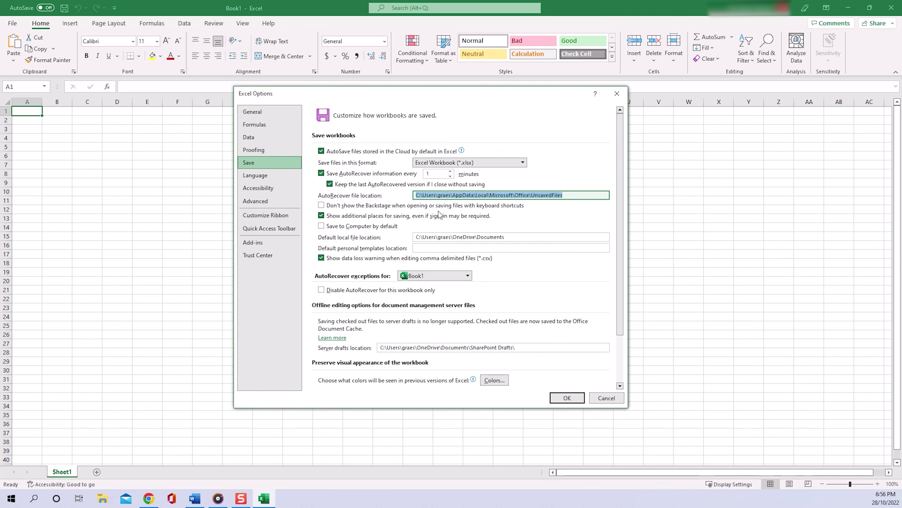
Open File Explorer via search and go to the UnsavedFiles AutoRecover path.
left_click(37, 500)
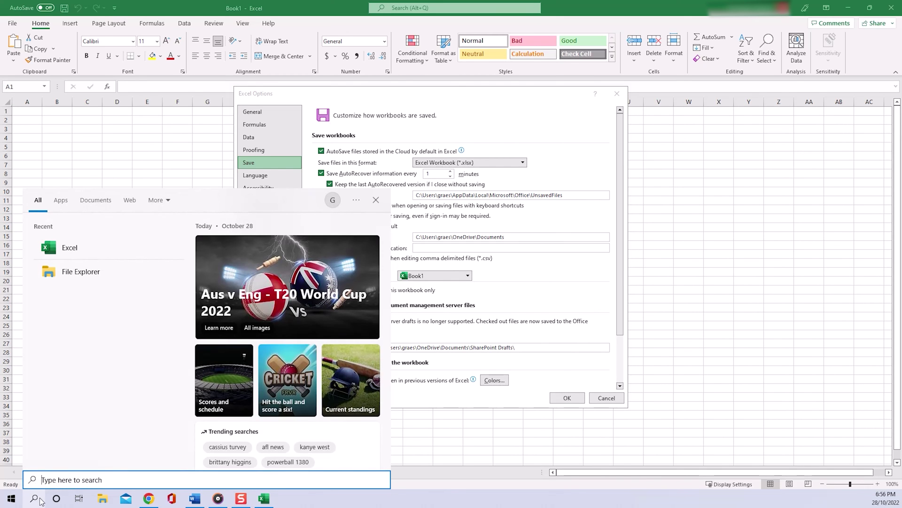
type("f")
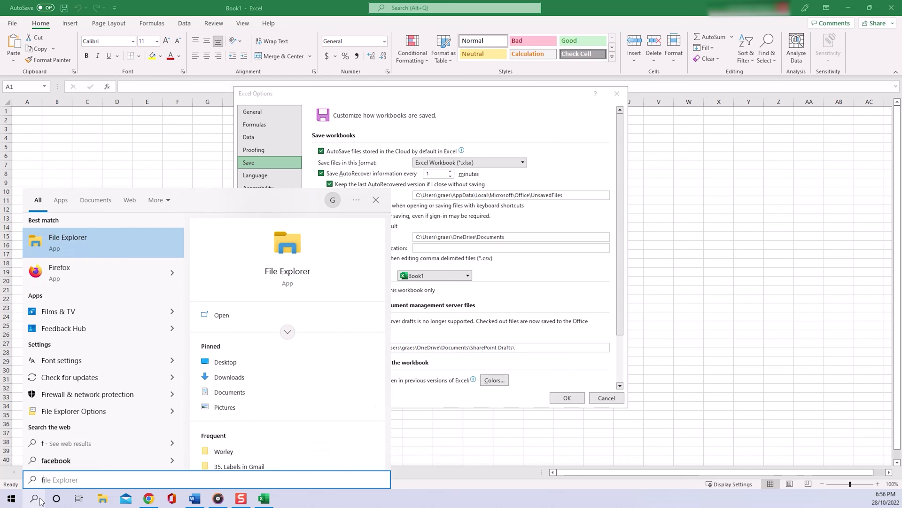
type("i")
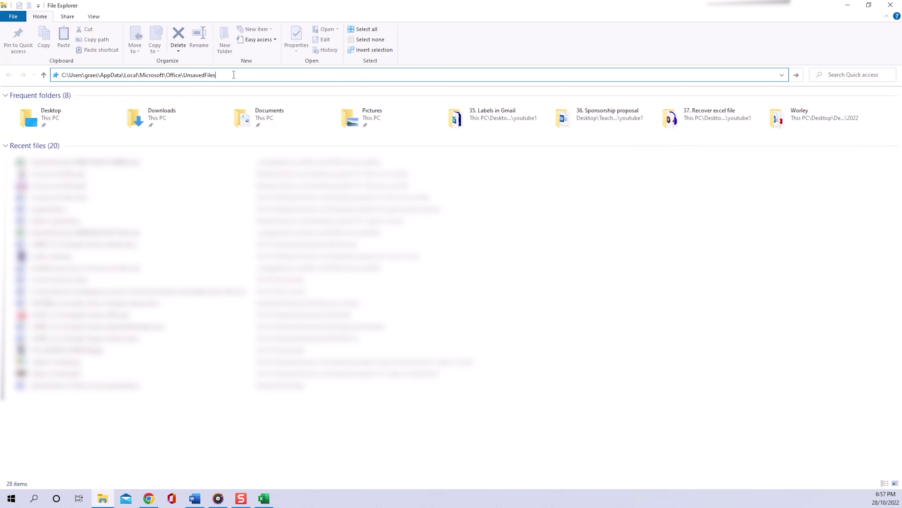
key("Return")
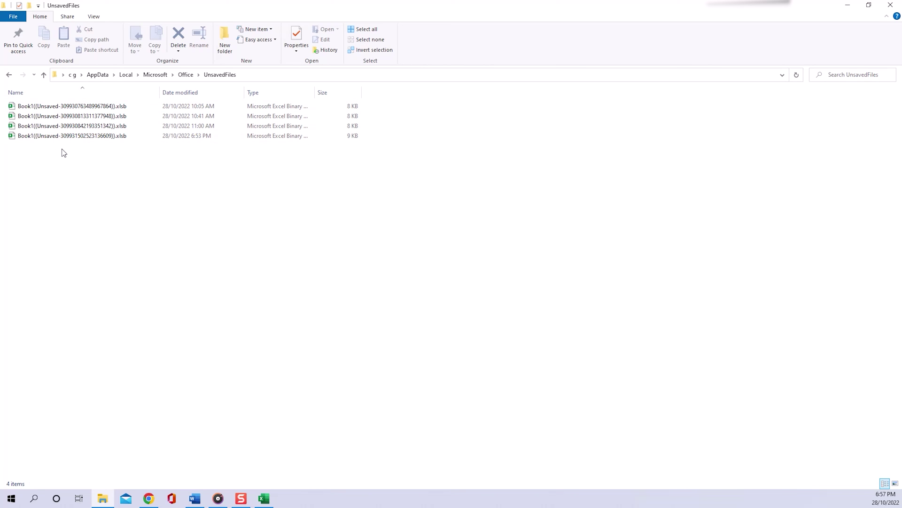
Open the 6:53 PM unsaved Book1 .xlsb file and cancel the Excel Options dialog.
left_click(69, 136)
key("alt+Tab")
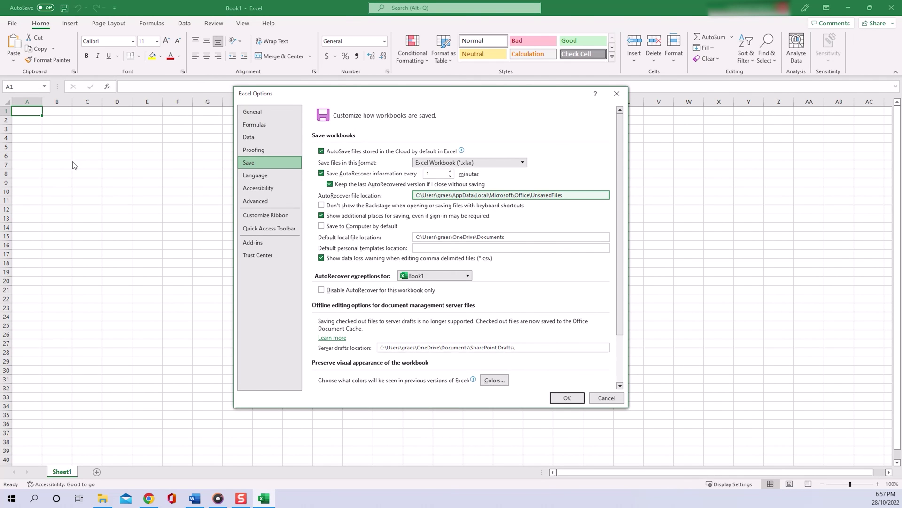
left_click(607, 398)
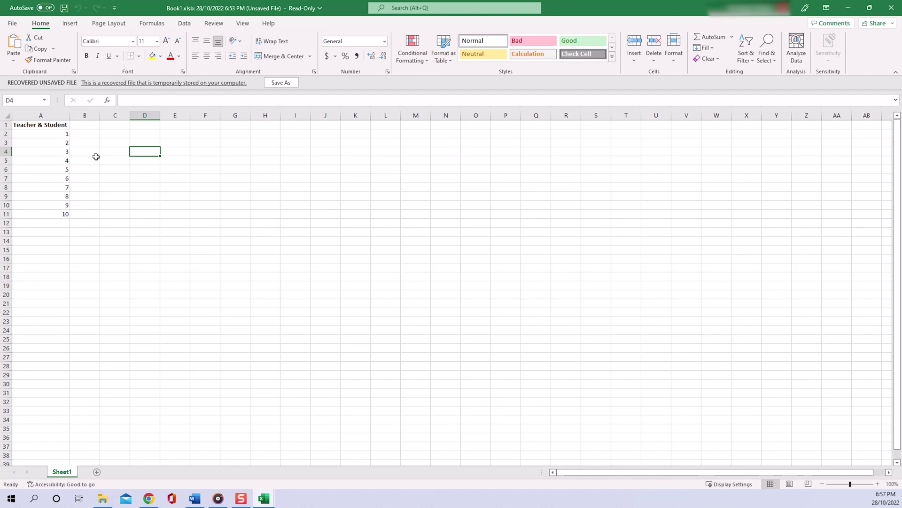
In Excel Options' Save settings, edit the AutoRecover minutes value, keeping saves every 1 minute.
left_click(12, 23)
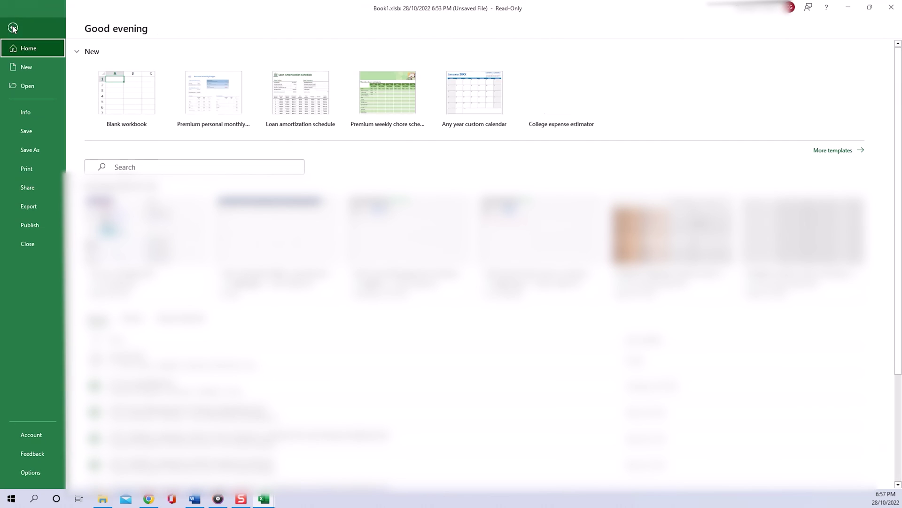
left_click(30, 472)
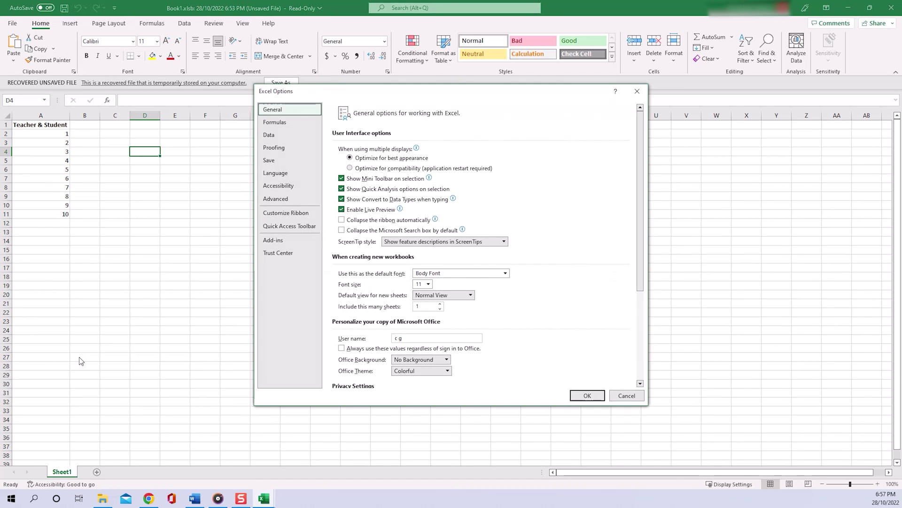
left_click(269, 161)
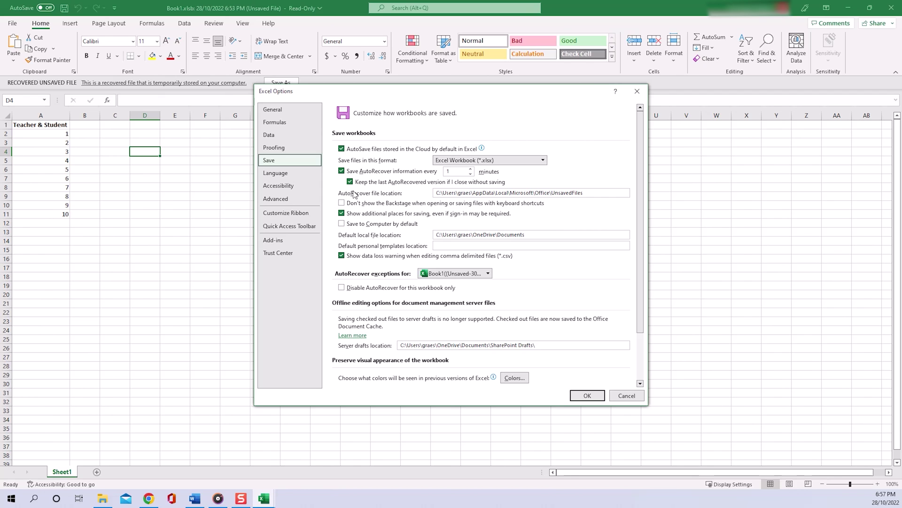
left_click(455, 171)
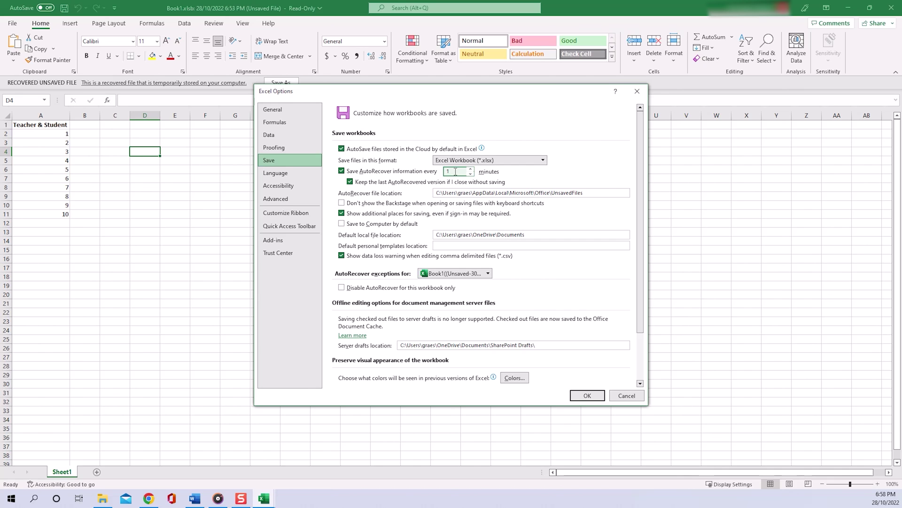
type("0")
left_click(587, 396)
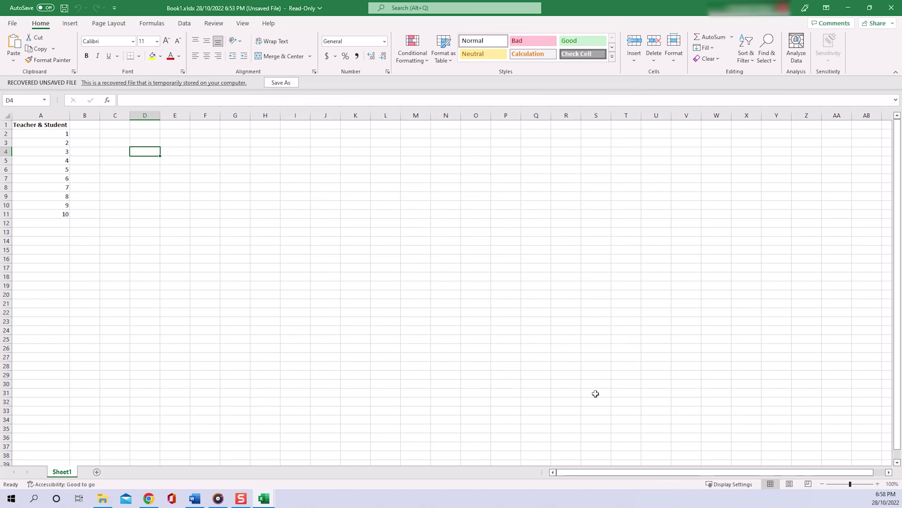